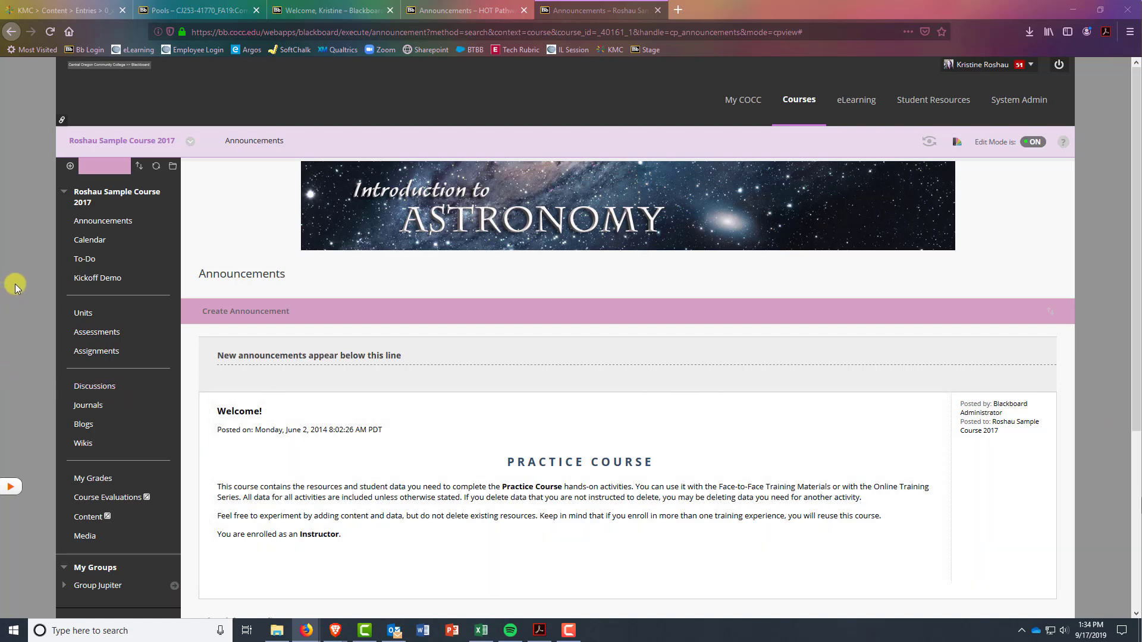
Create a Zoom Meeting item named "Zoom Meetings" in the Kickoff Demo content area and submit it.
click(80, 277)
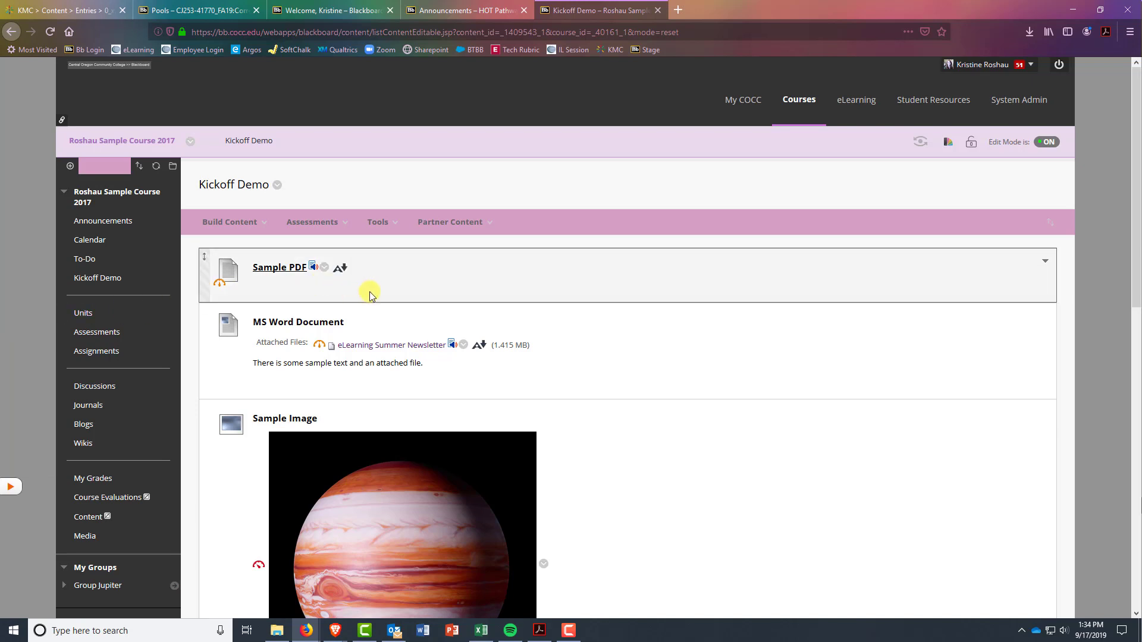
click(382, 226)
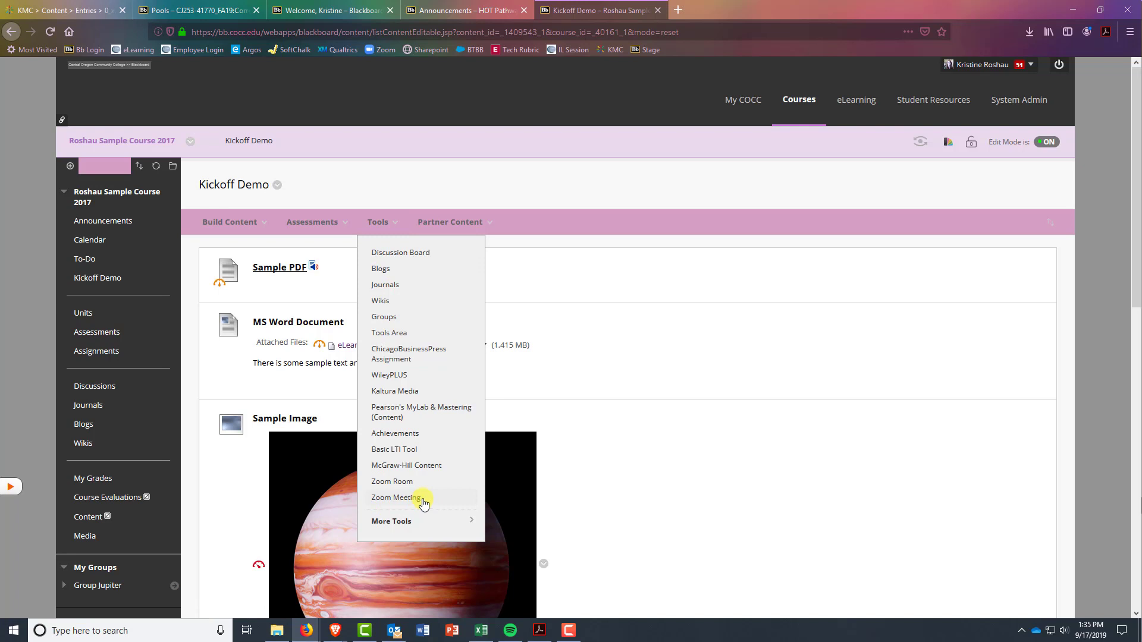
click(423, 500)
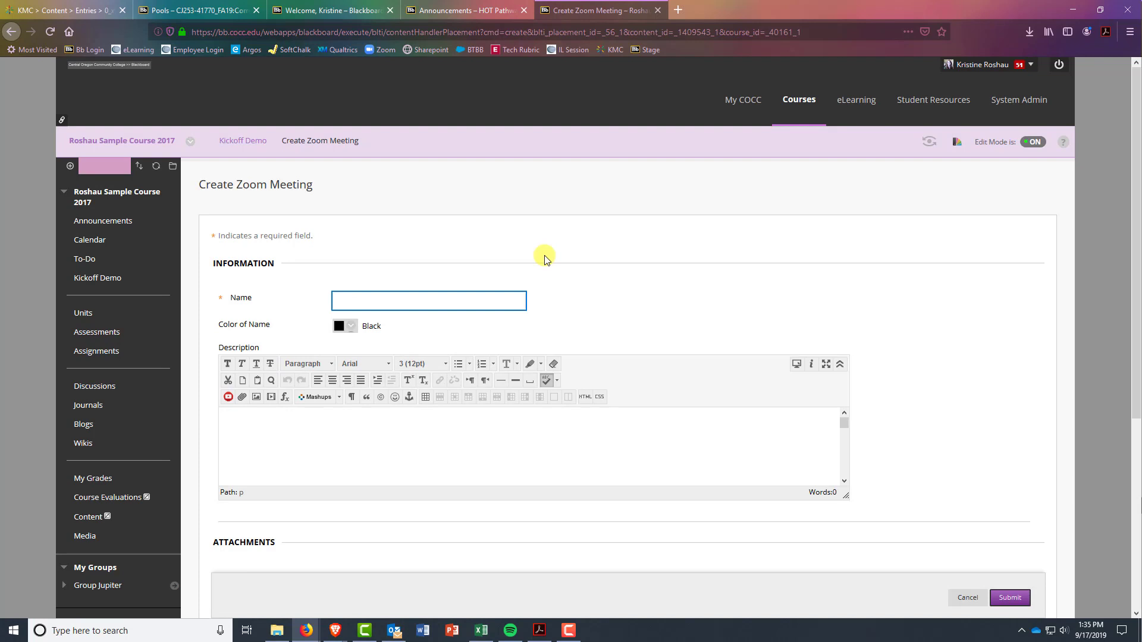
text(Zoom Meetings)
scroll(571, 333, down, 2)
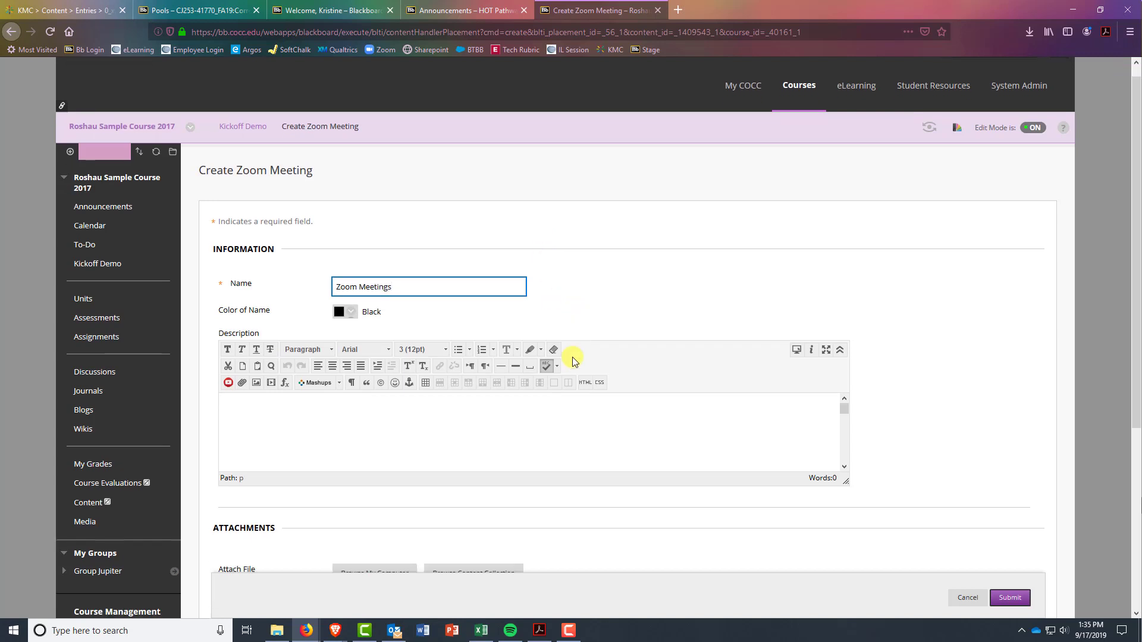
click(552, 330)
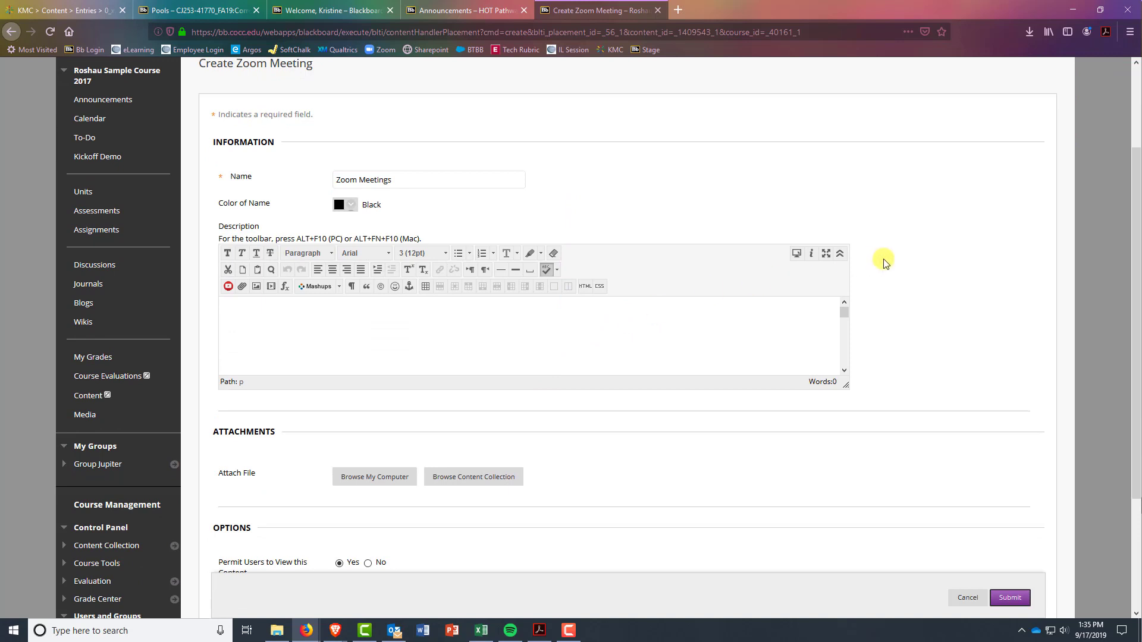
click(1010, 598)
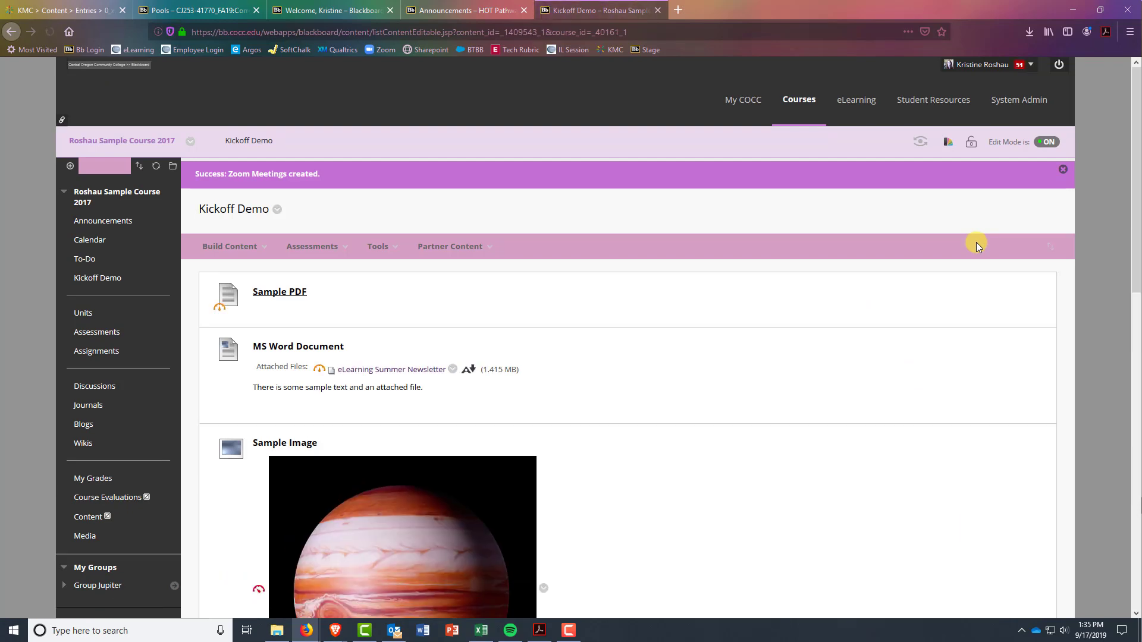
Move the Zoom Meetings item to the head of the Kickoff Demo content list and open it.
drag(1133, 166, 1129, 497)
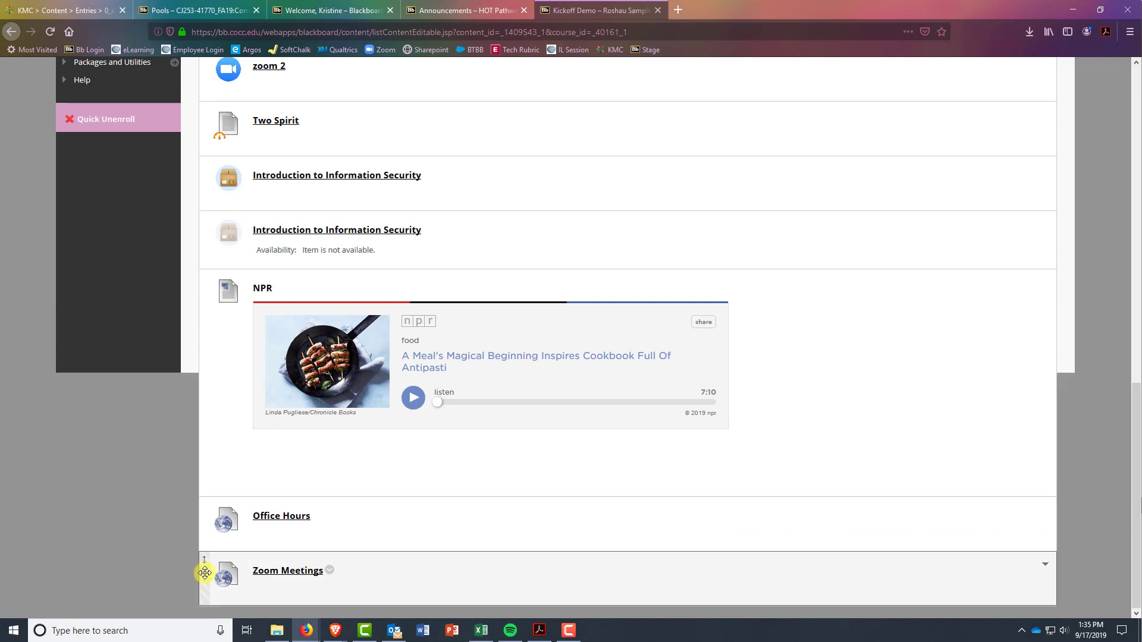
drag(204, 572, 206, 296)
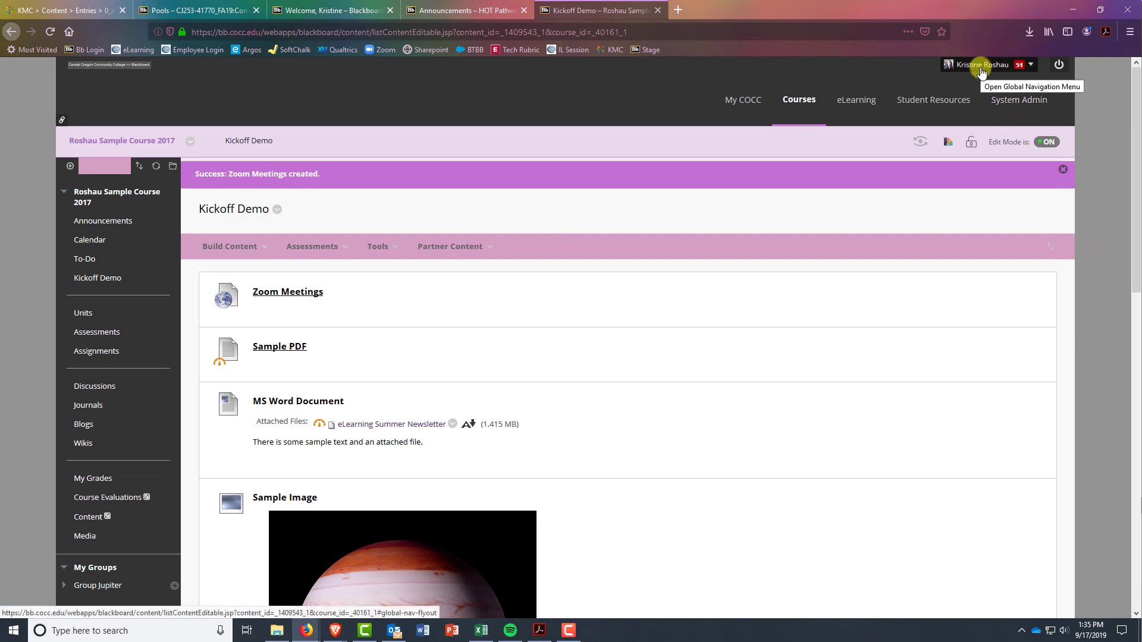
click(272, 301)
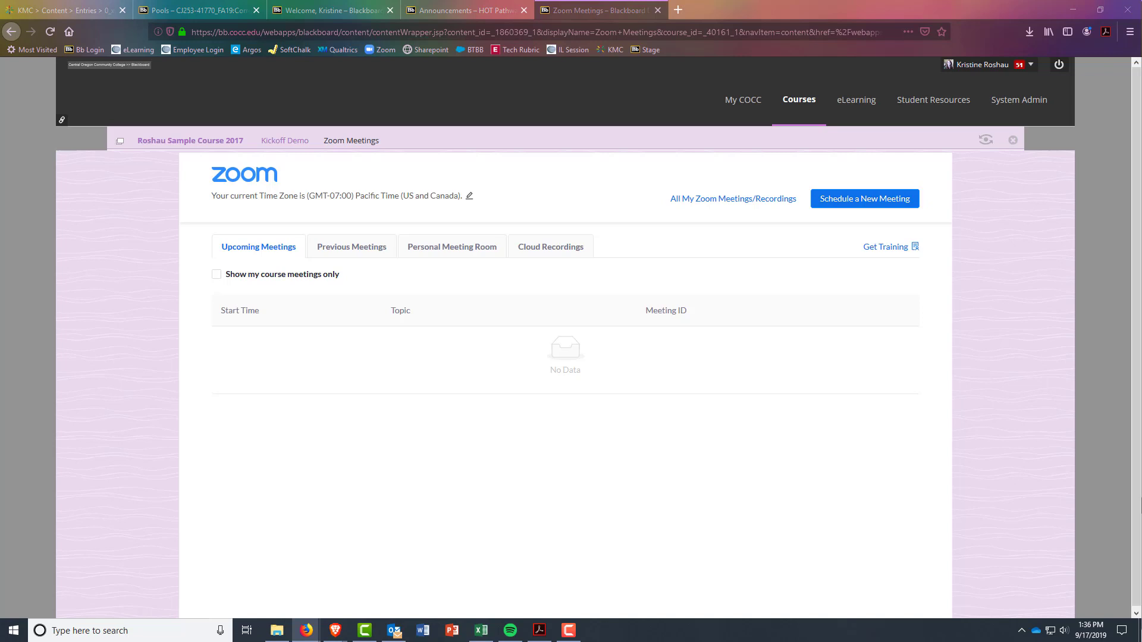
Check the Zoom Meetings item from the student account's browser window, then return to the instructor window.
drag(1140, 46, 663, 4)
double_click(702, 6)
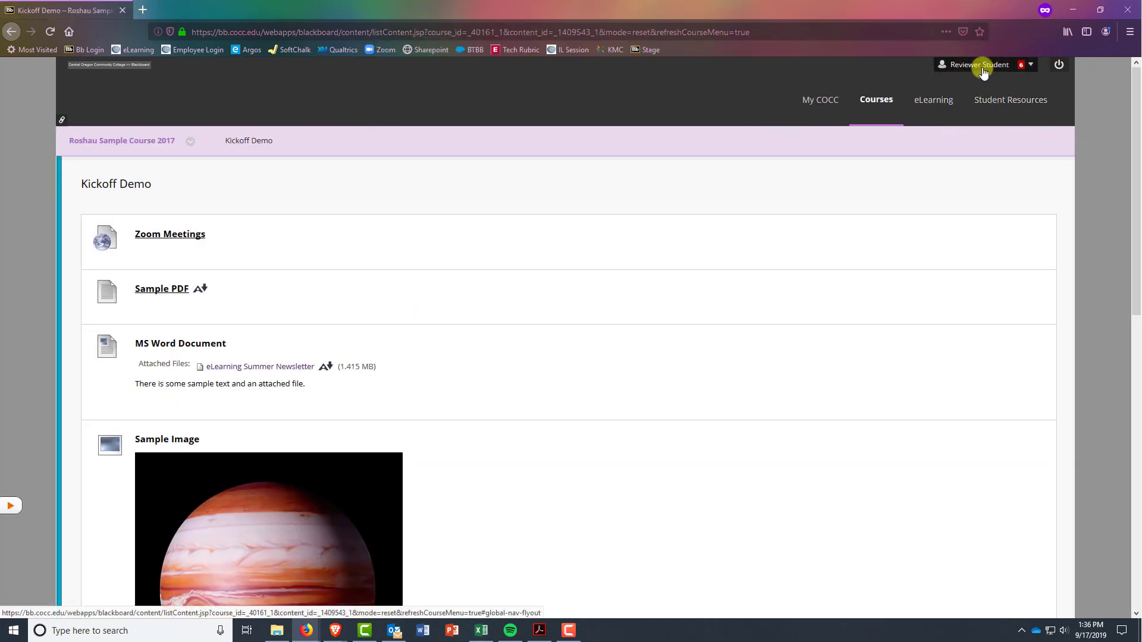
click(188, 235)
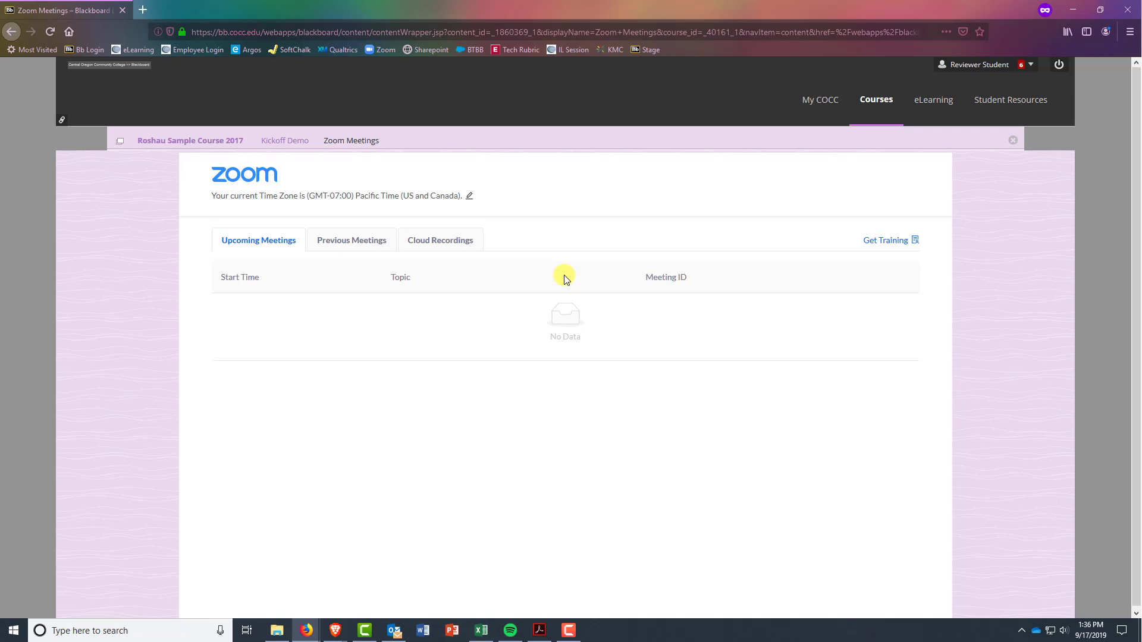
click(1062, 5)
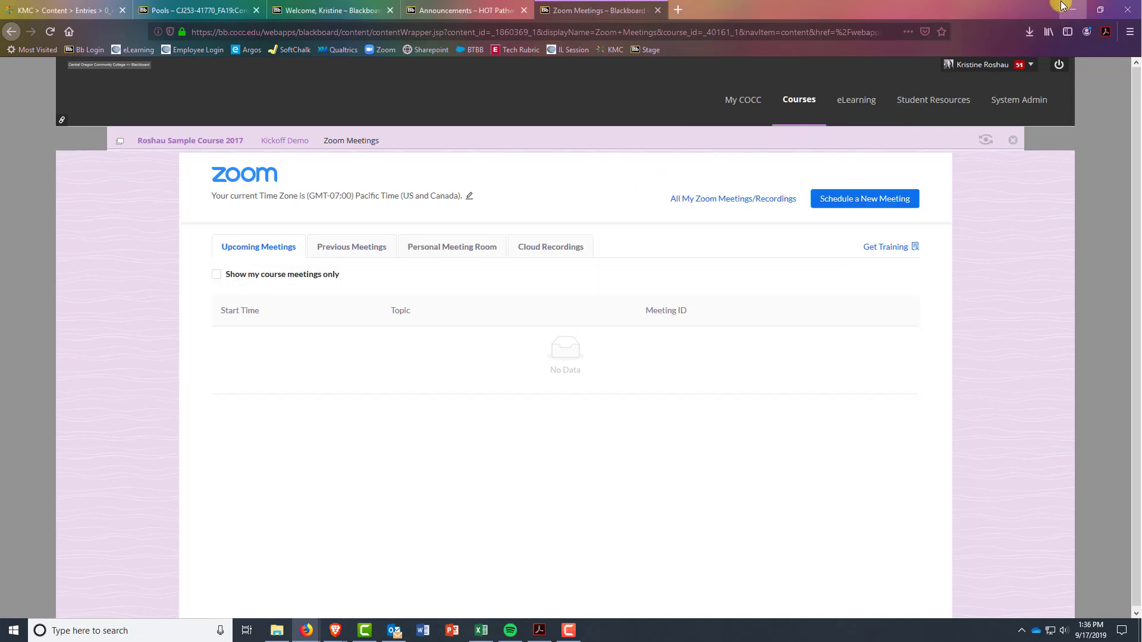
Schedule a new Zoom meeting for the course, keeping the default topic, time and meeting options, and save it.
click(850, 200)
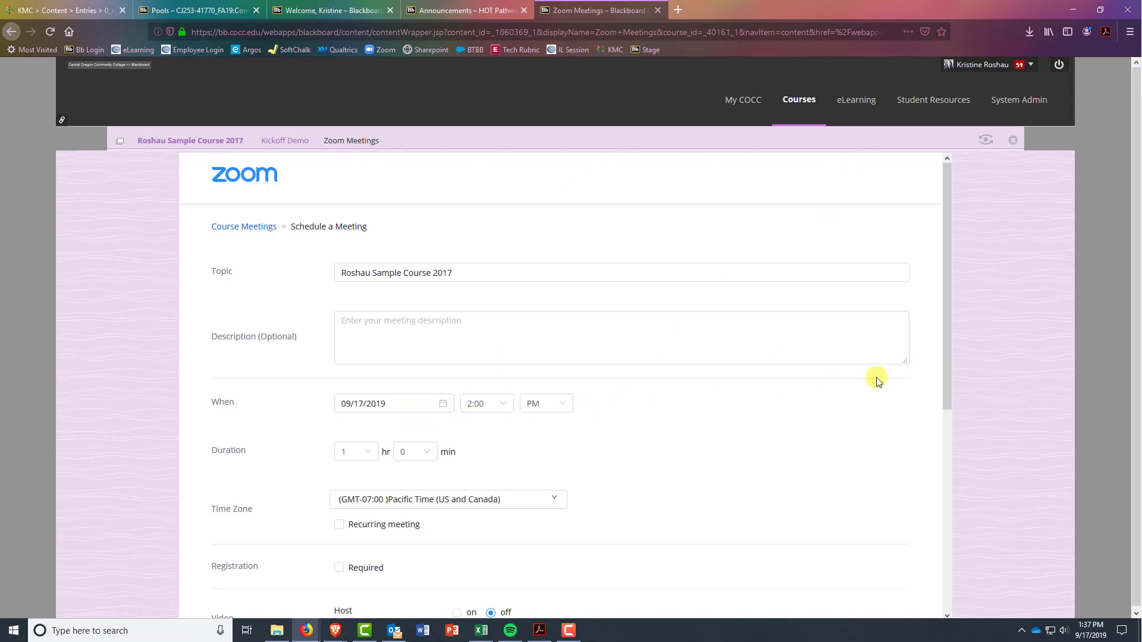
drag(946, 231, 770, 474)
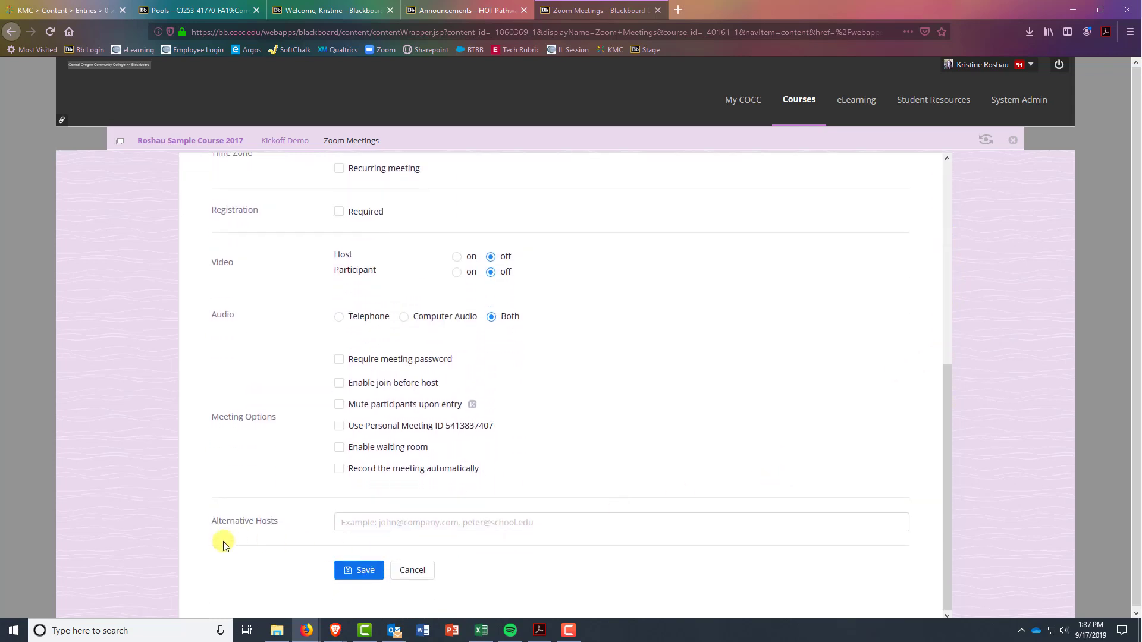
click(346, 570)
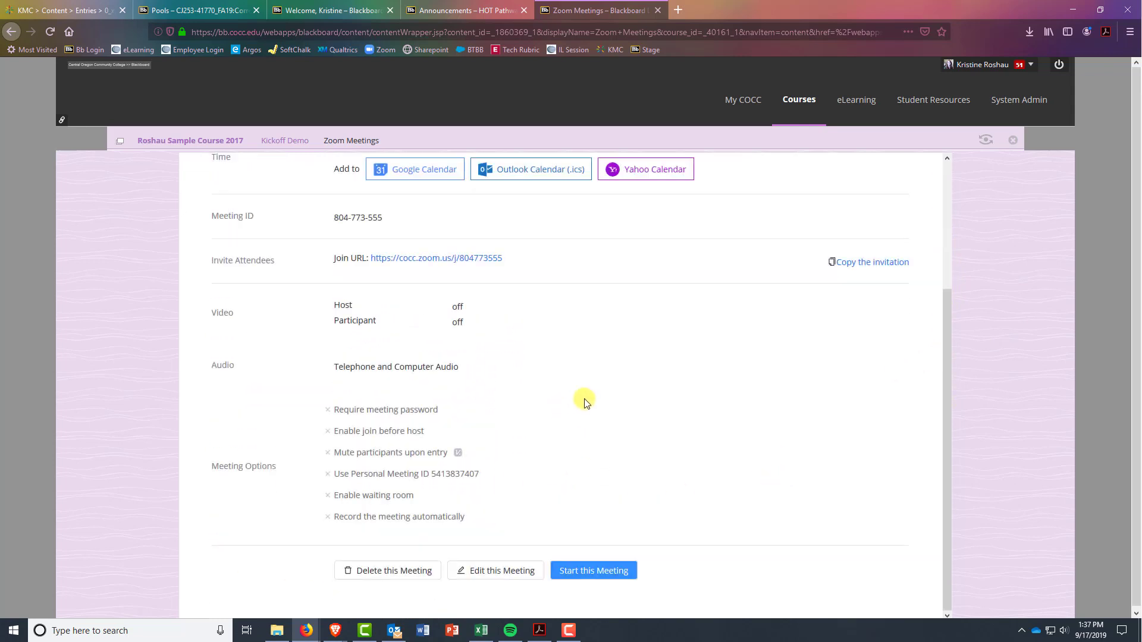
Review the saved meeting's details and return to the list of upcoming course meetings.
scroll(619, 416, up, 3)
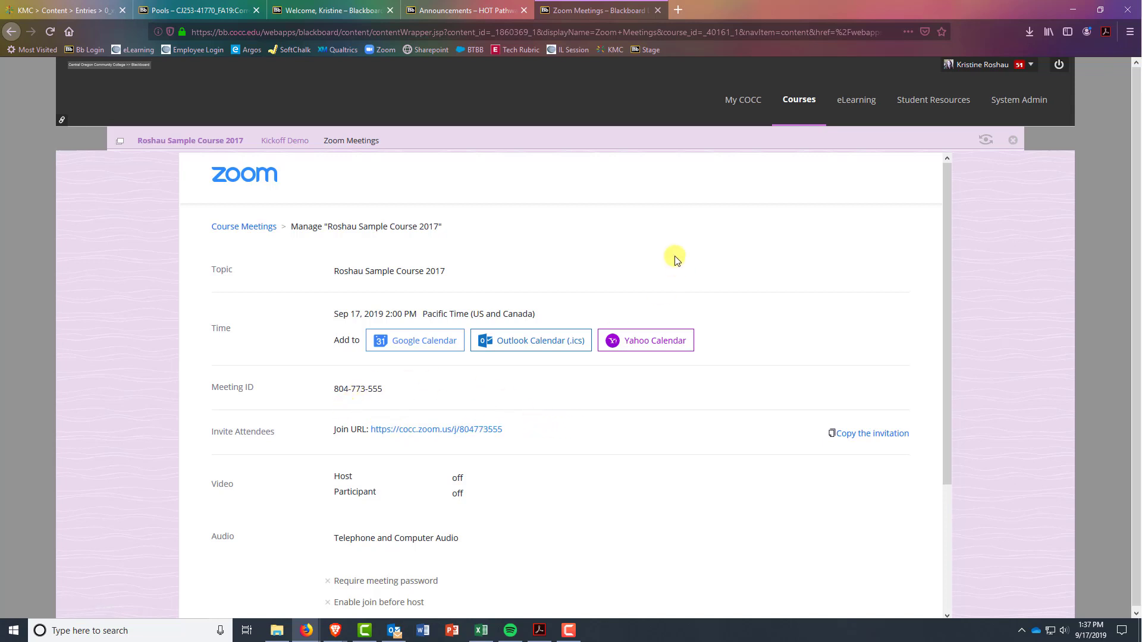
scroll(587, 314, down, 3)
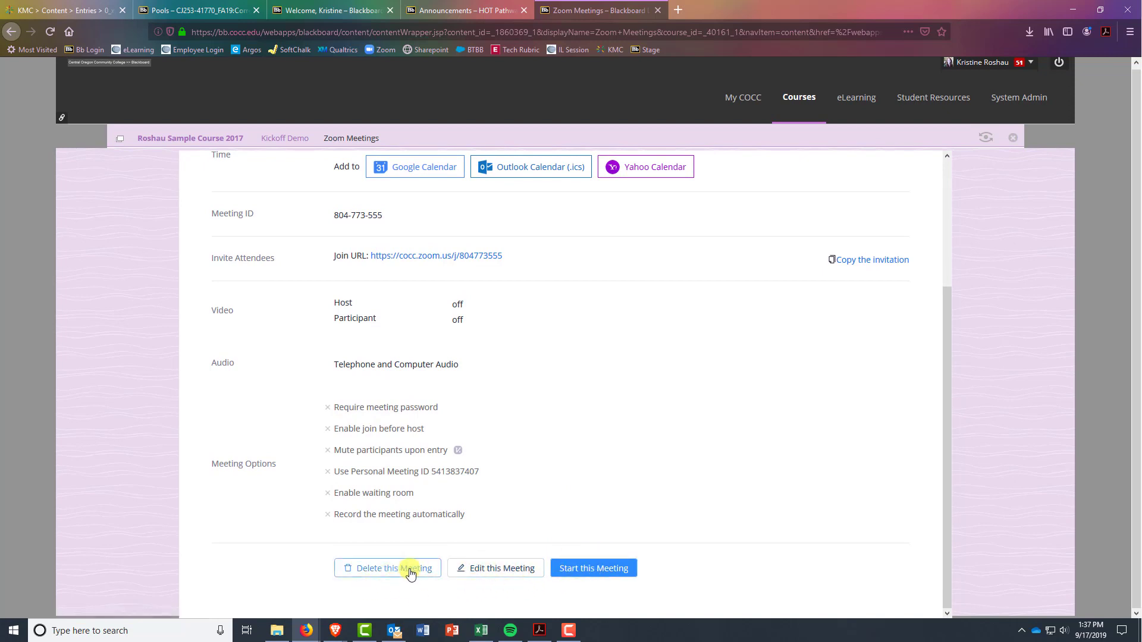
key(alt+Left)
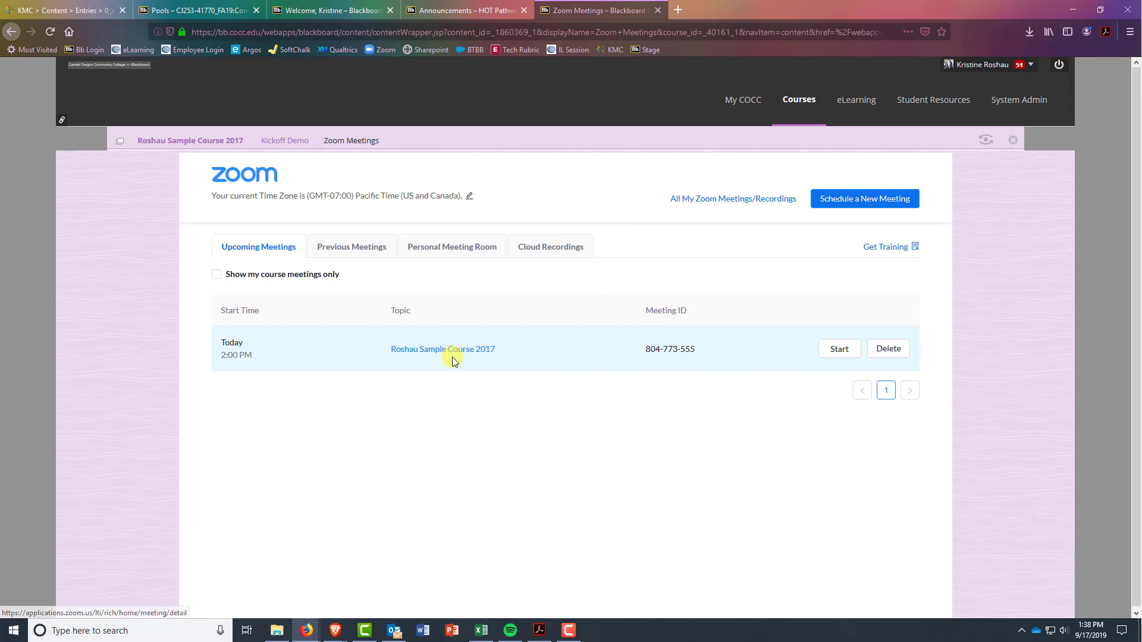
Reload Zoom Meetings in the student window, view the scheduled meeting's invitation text, and close it without copying.
mouse_move(305, 638)
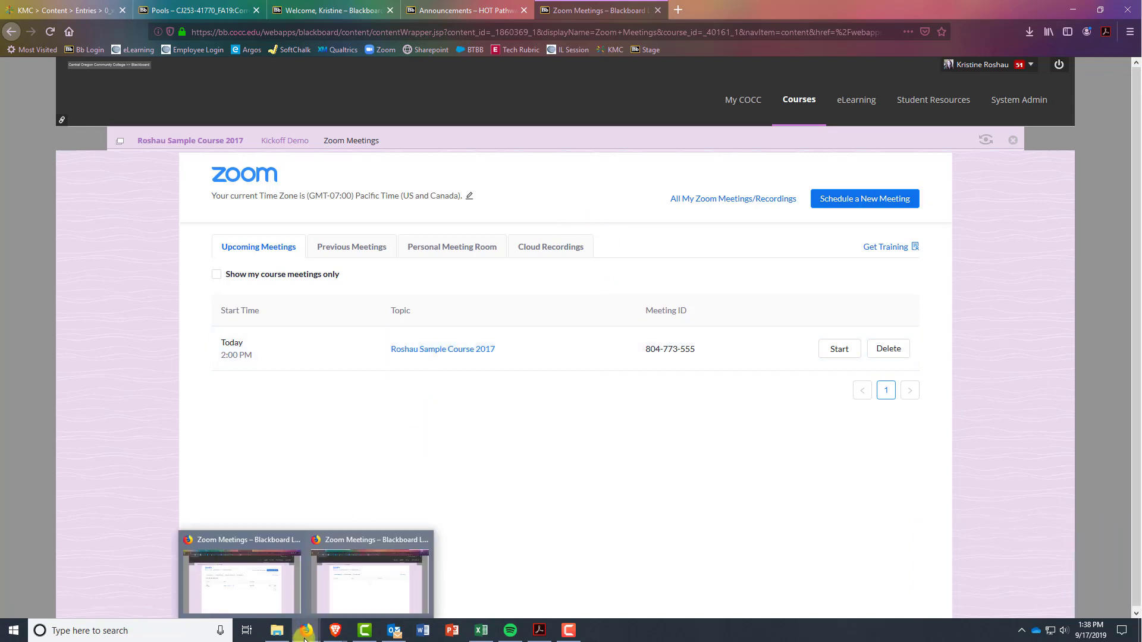
click(339, 595)
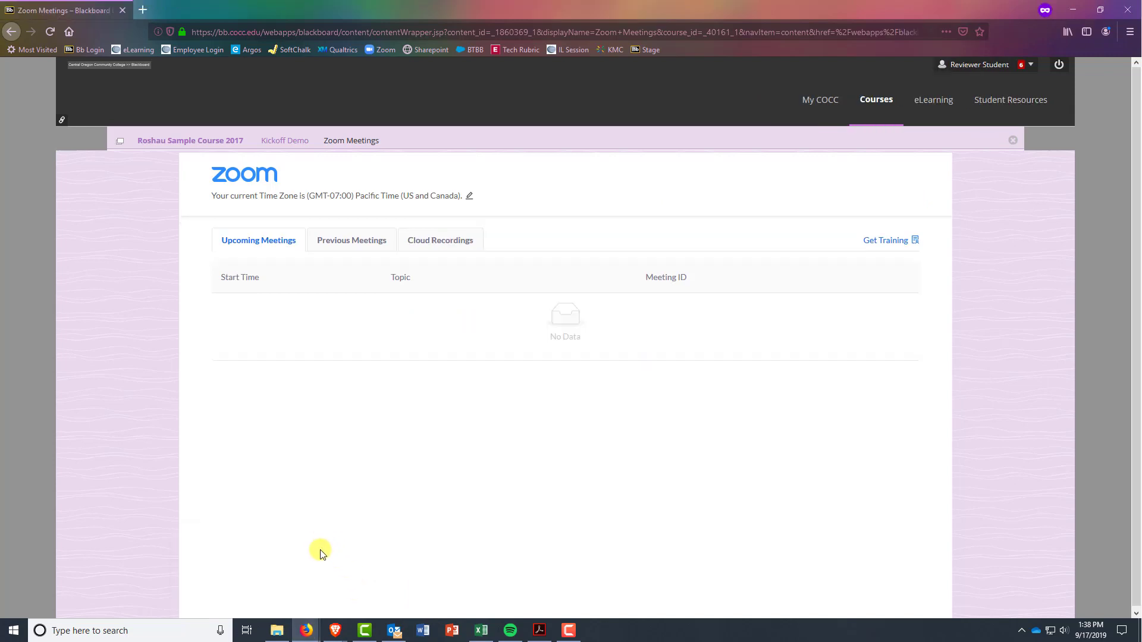
click(50, 32)
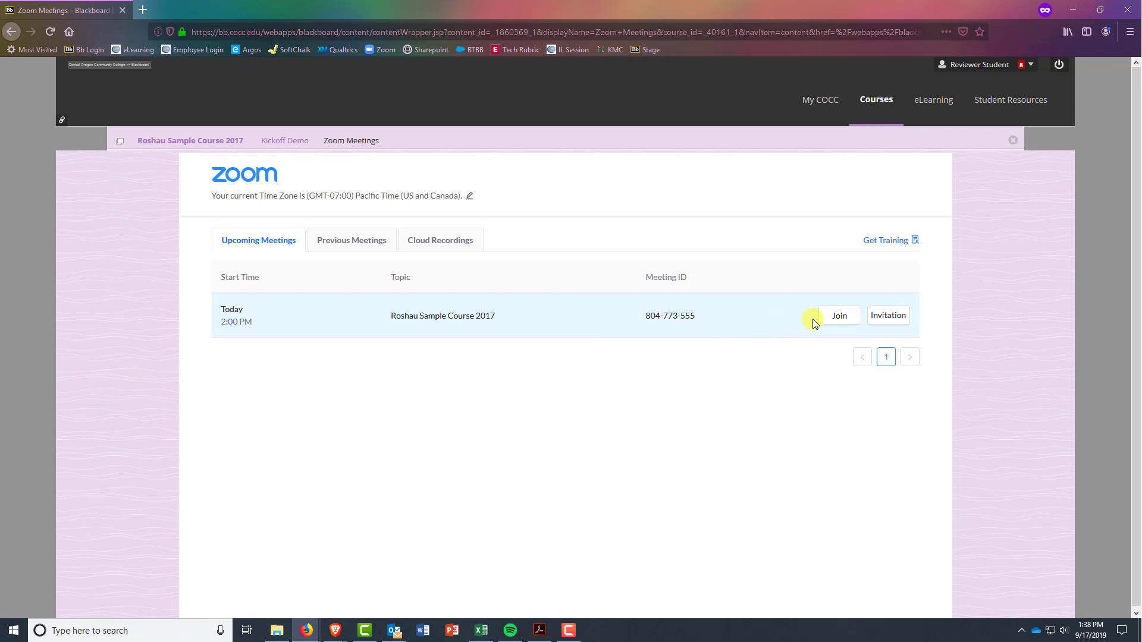
click(878, 318)
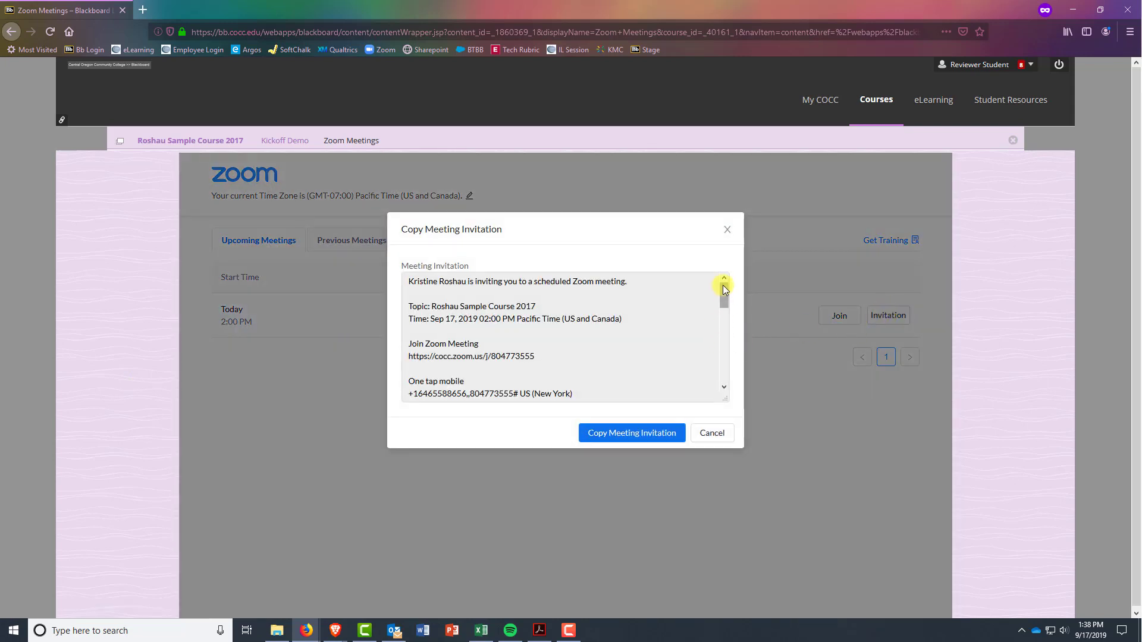
mouse_move(724, 295)
mouse_down()
mouse_move(725, 319)
mouse_move(718, 289)
mouse_up()
click(714, 434)
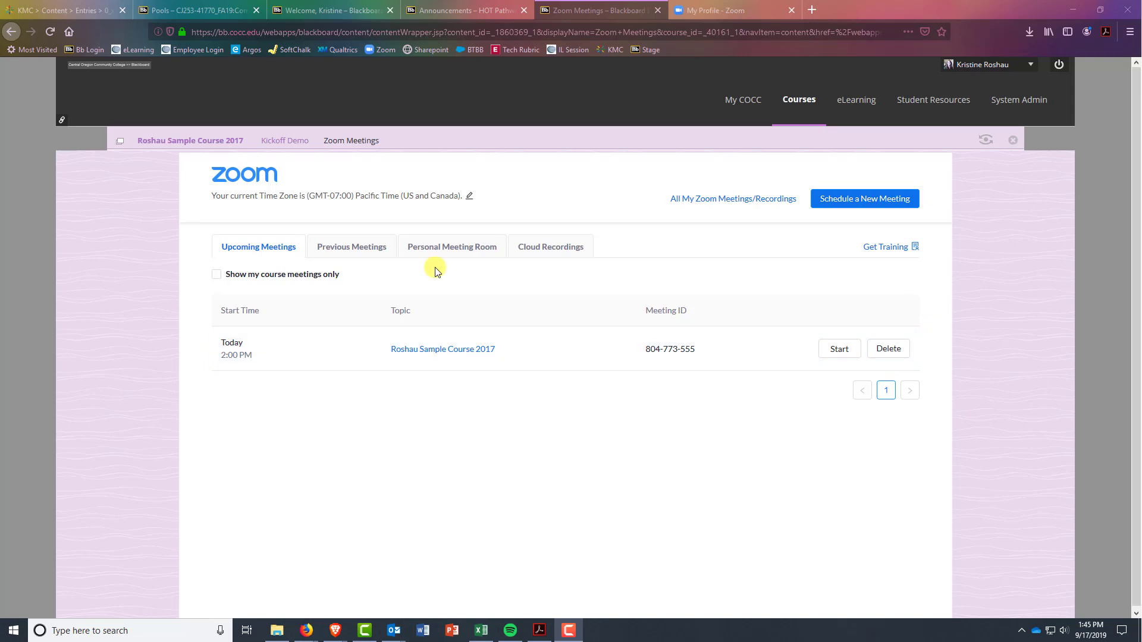
In the instructor window, compare the Personal Meeting Room's ID and join URL with those on the Zoom profile page.
click(467, 245)
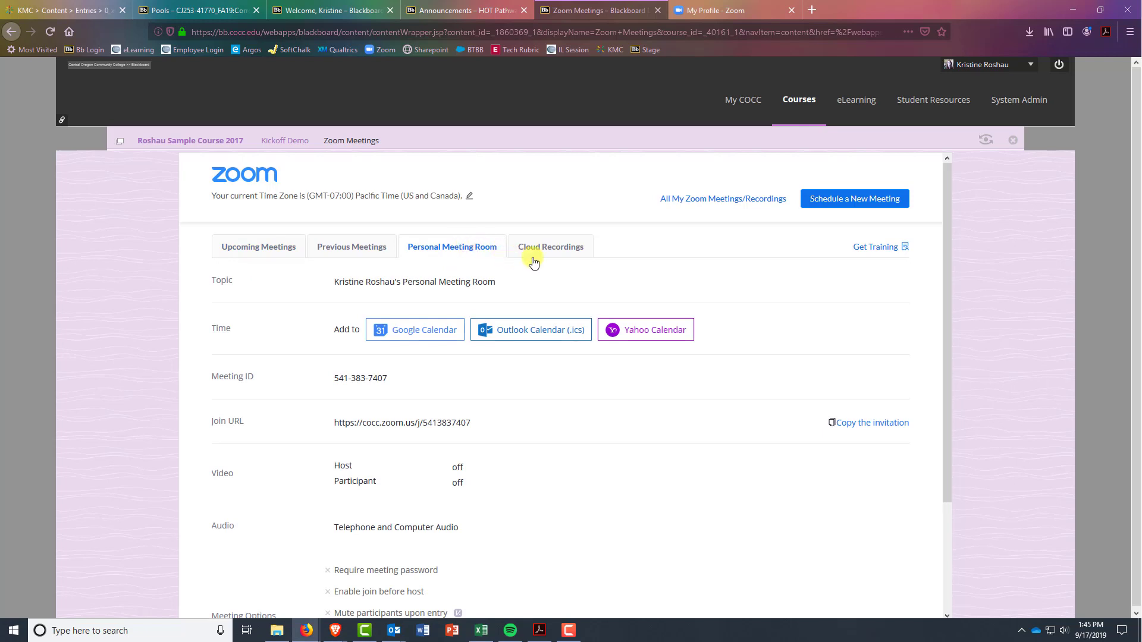
drag(329, 378, 446, 392)
click(446, 392)
click(739, 7)
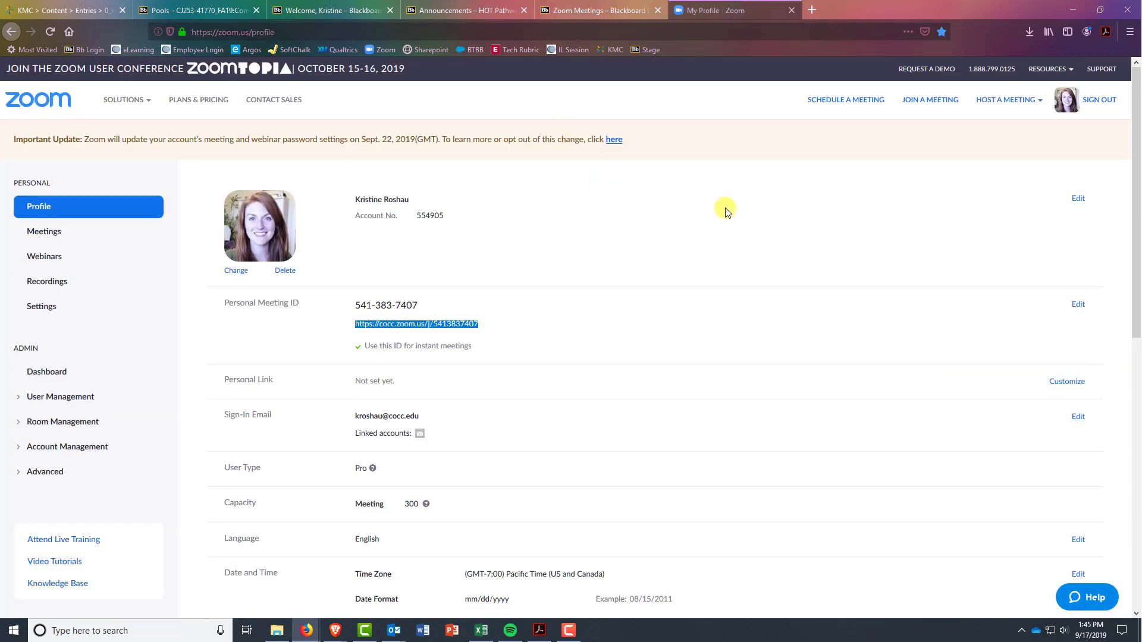
click(415, 305)
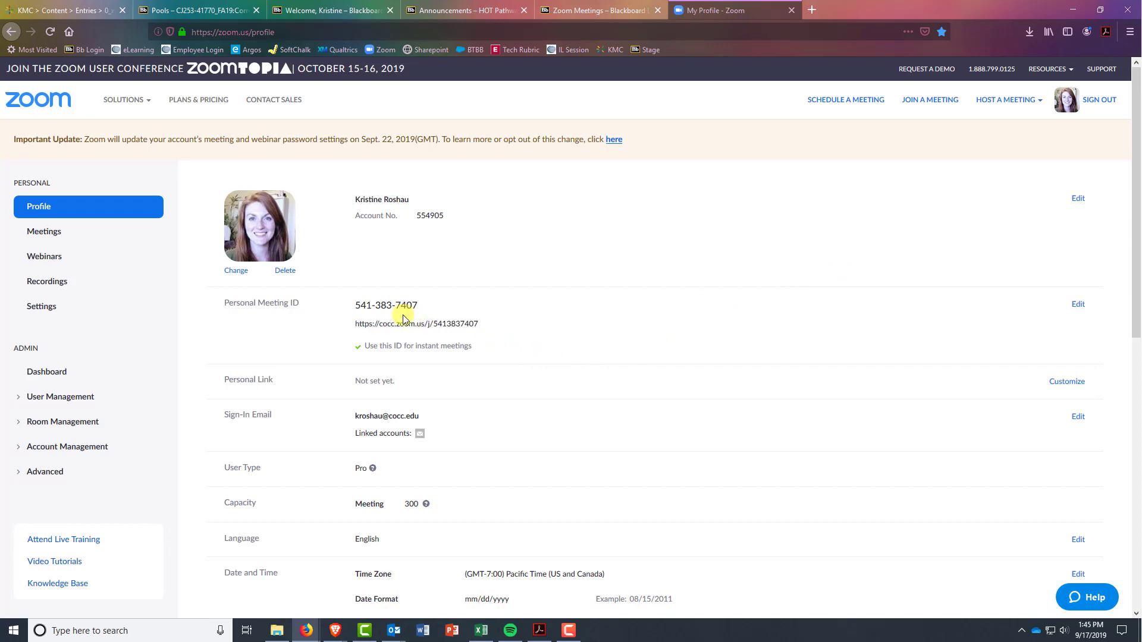
drag(362, 305, 509, 330)
click(518, 326)
click(612, 9)
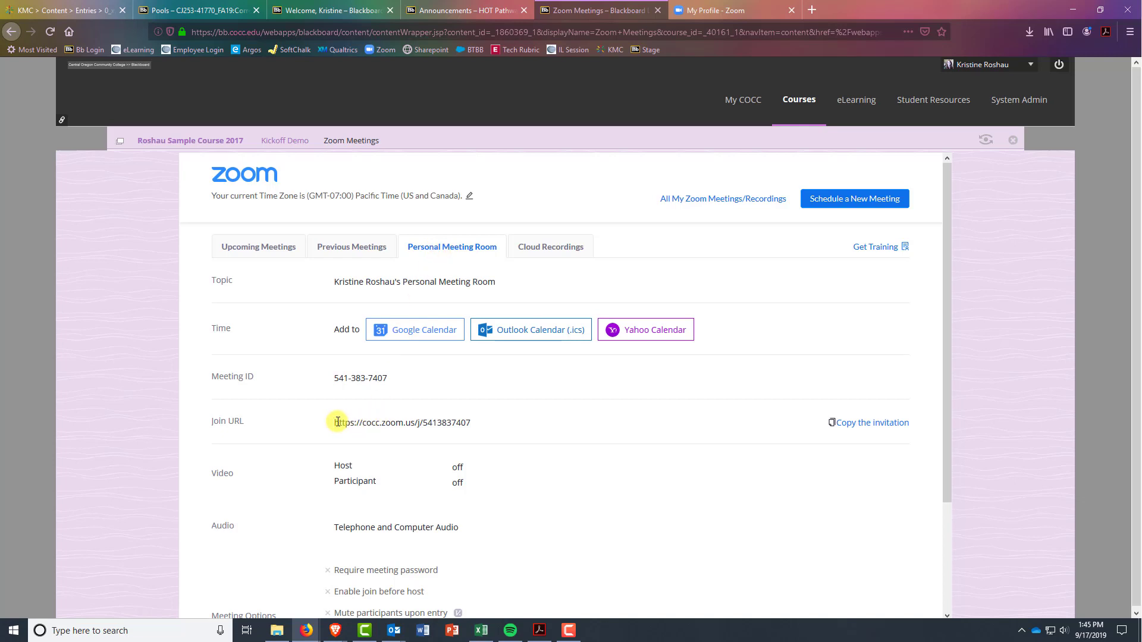
Copy the Personal Meeting Room's join URL.
drag(330, 423, 469, 423)
click(467, 420)
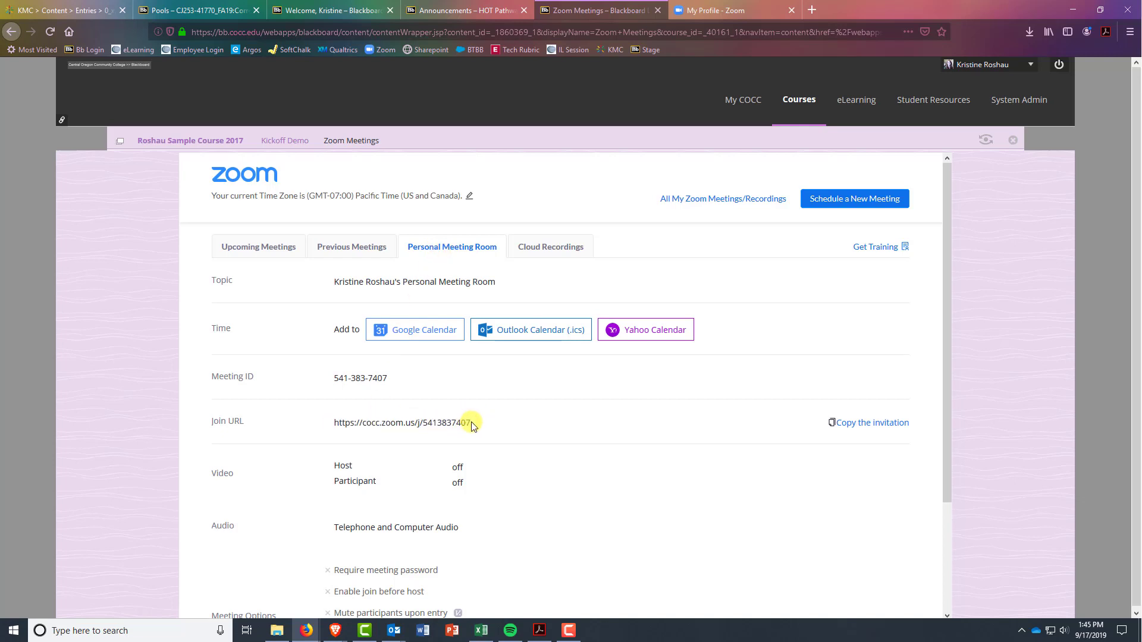
triple_click(470, 423)
key(ctrl+c)
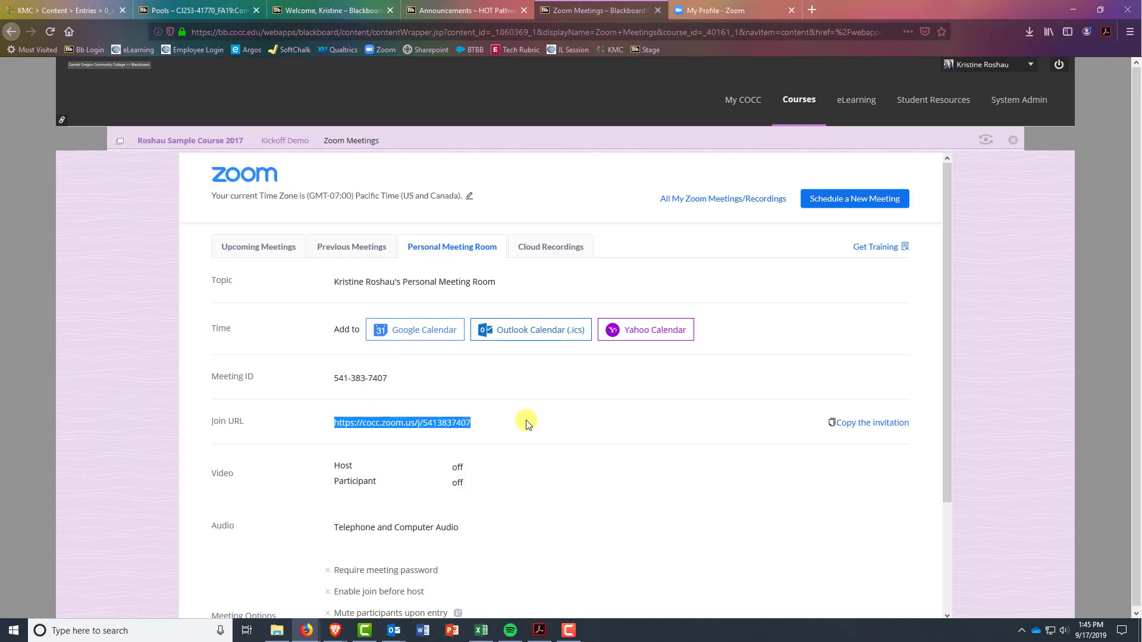
Start a new web link in the Kickoff Demo content area and paste the personal meeting room's join URL as its URL.
click(285, 141)
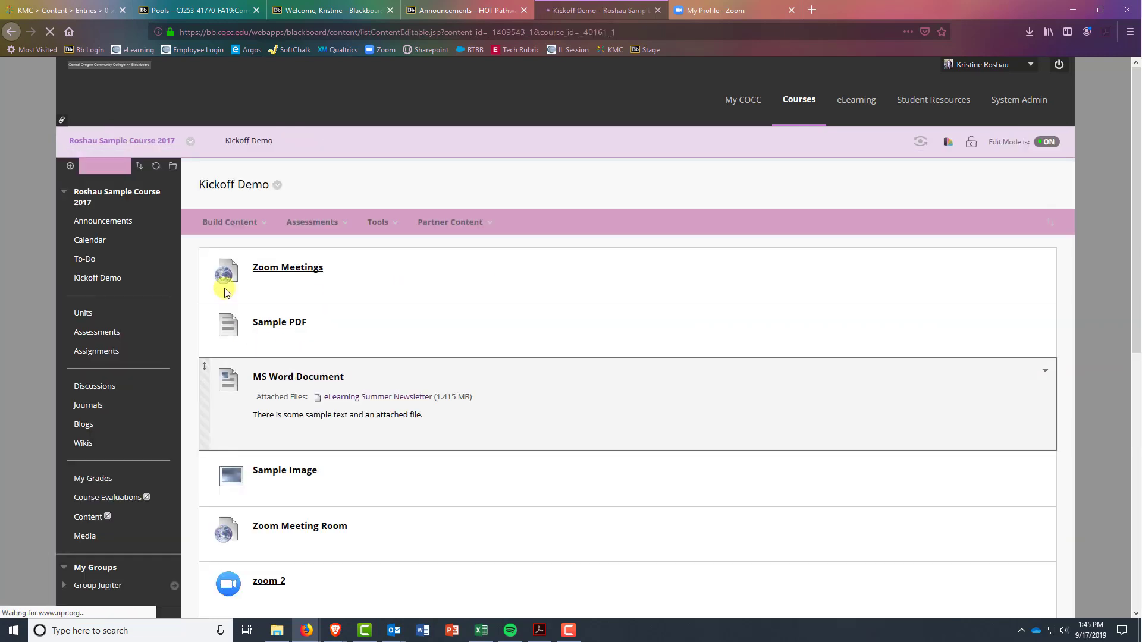
click(379, 222)
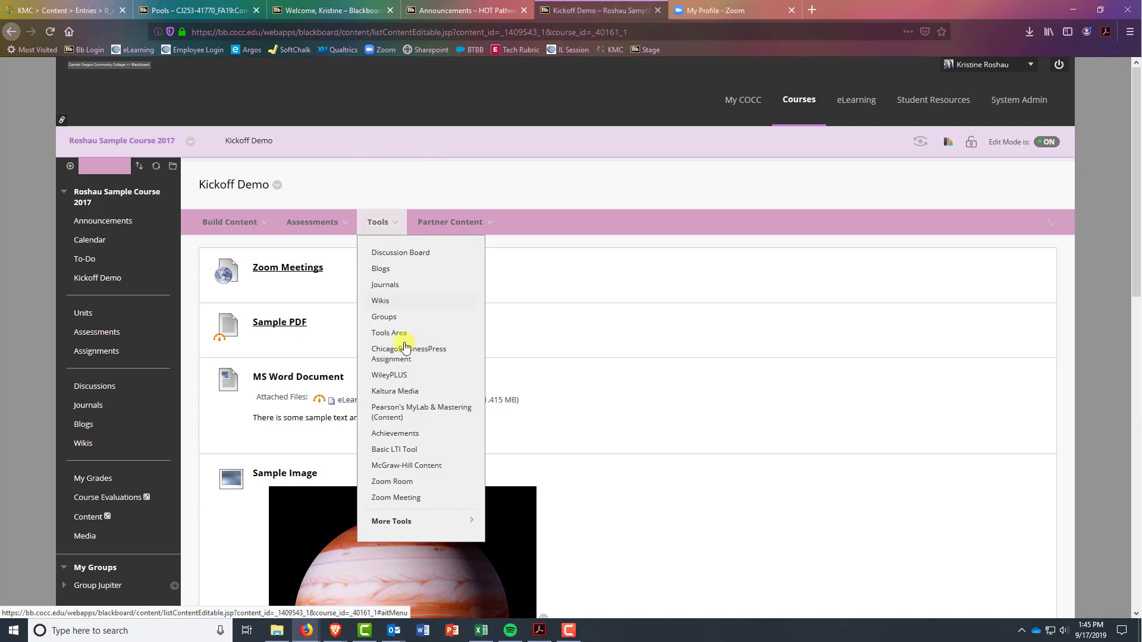
click(230, 222)
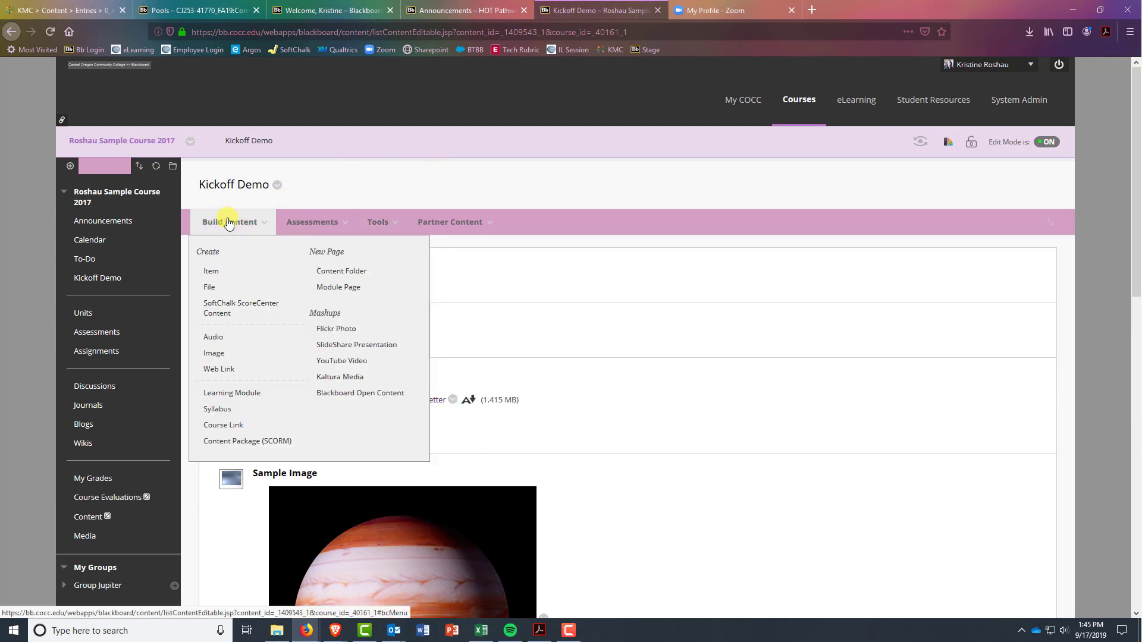
click(219, 369)
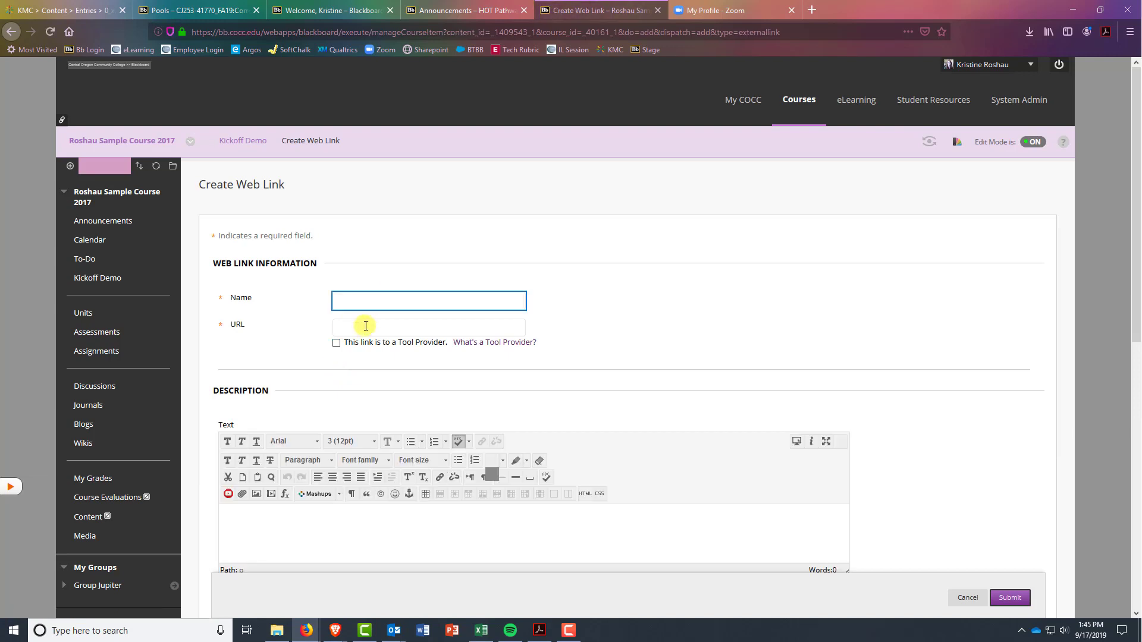
click(364, 327)
key(ctrl+v)
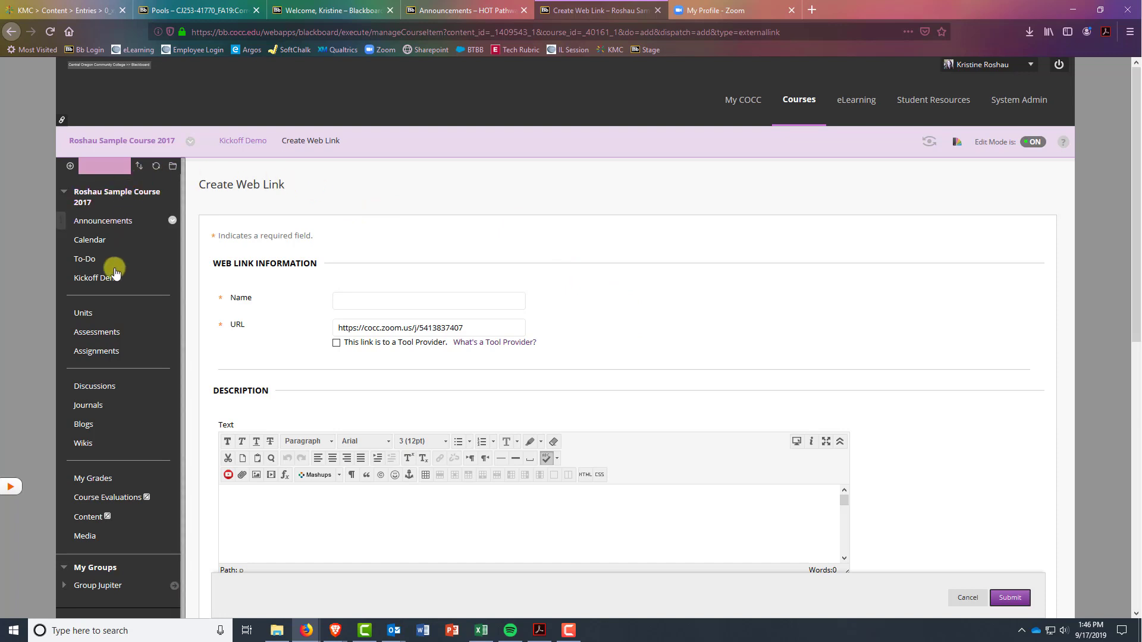
Check the course menu's tool link types down to Zoom Meeting, cancel the tool link, and view the Web Link option without adding it.
click(69, 166)
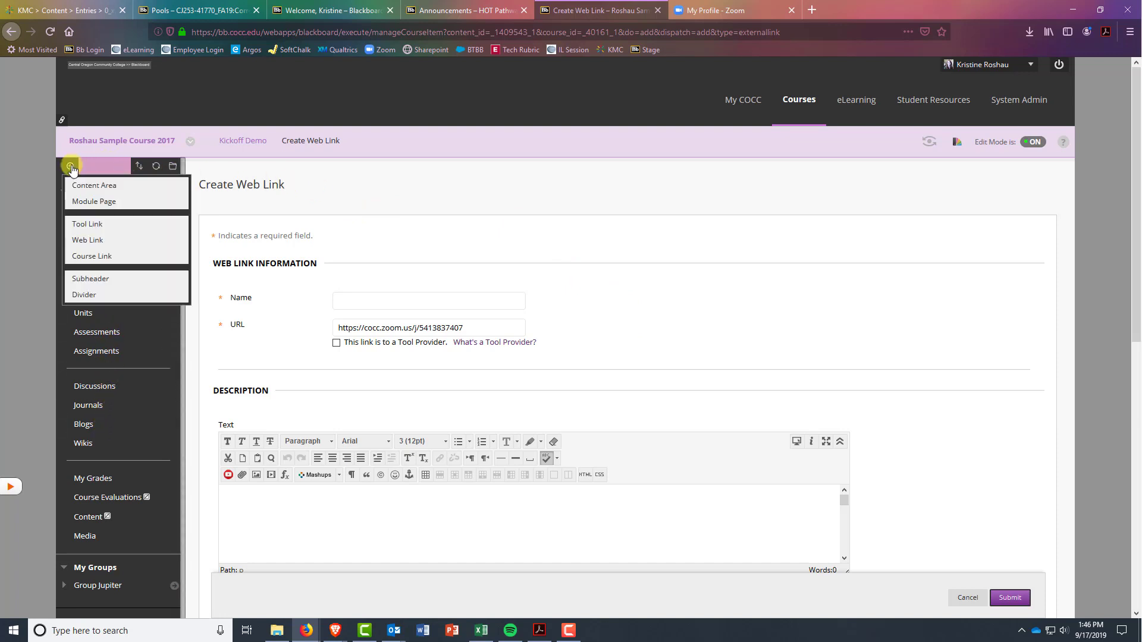
click(70, 167)
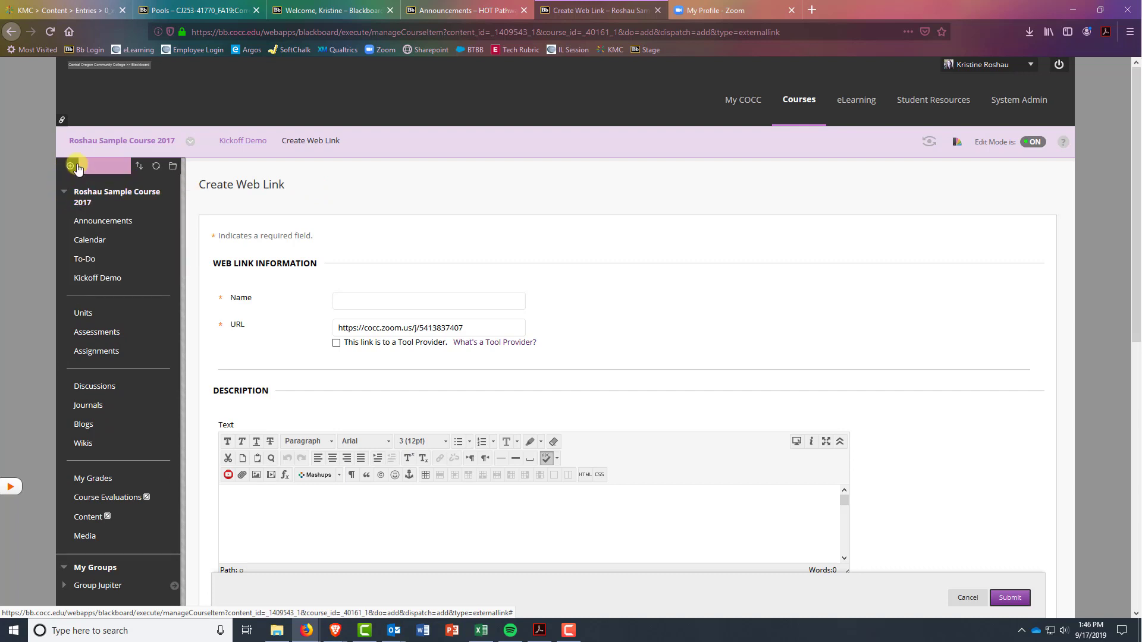
click(69, 167)
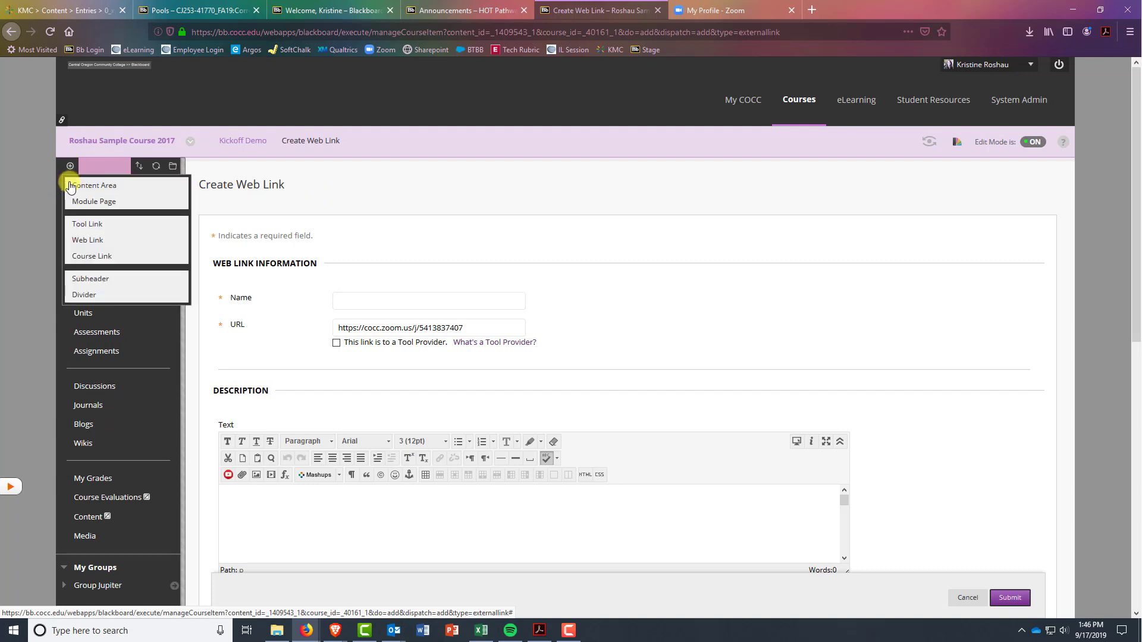
click(136, 225)
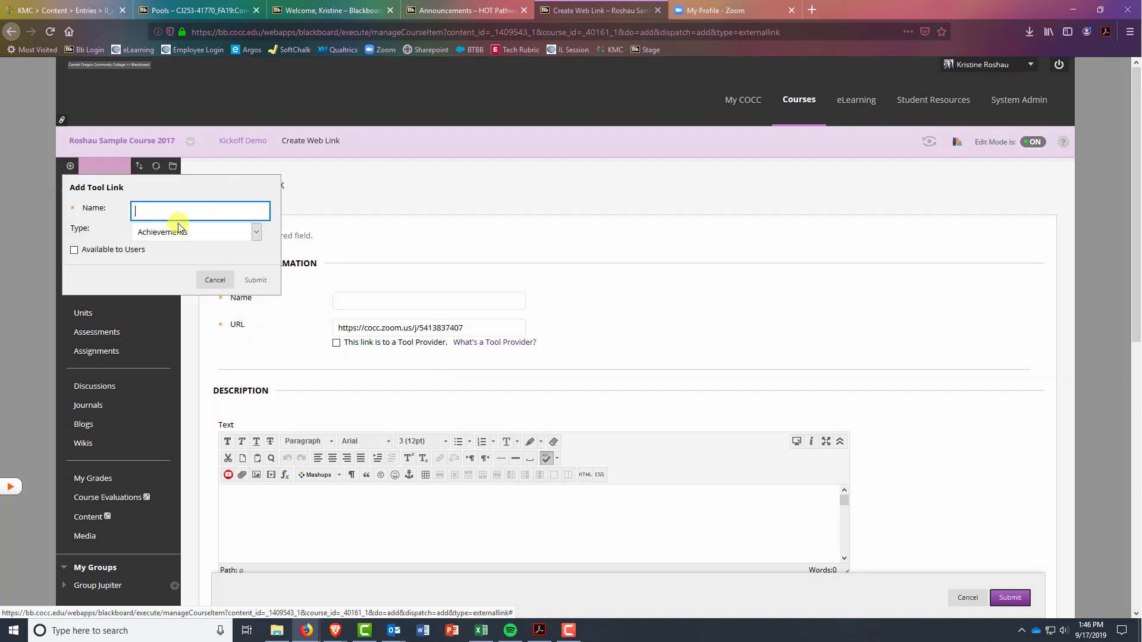
click(195, 233)
scroll(178, 387, down, 3)
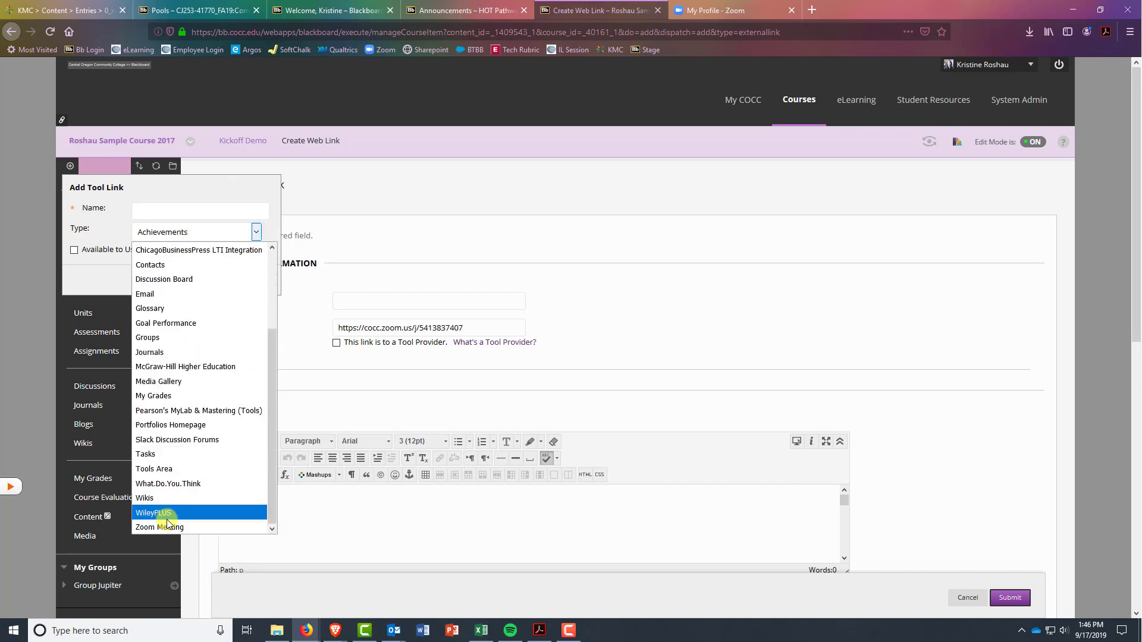
click(118, 273)
click(212, 278)
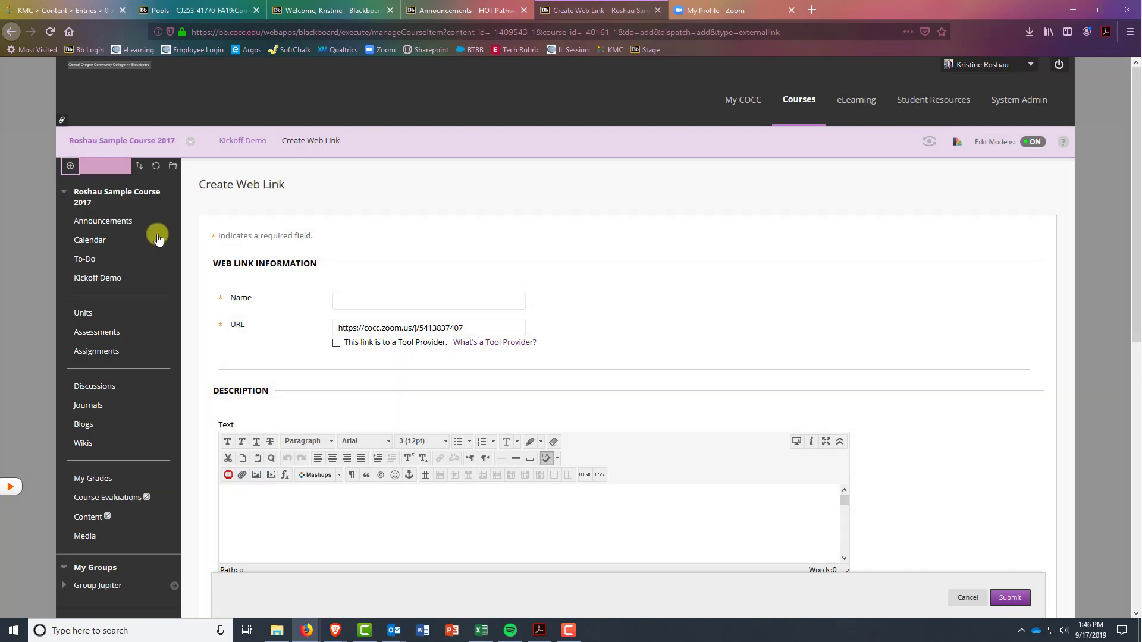
click(70, 166)
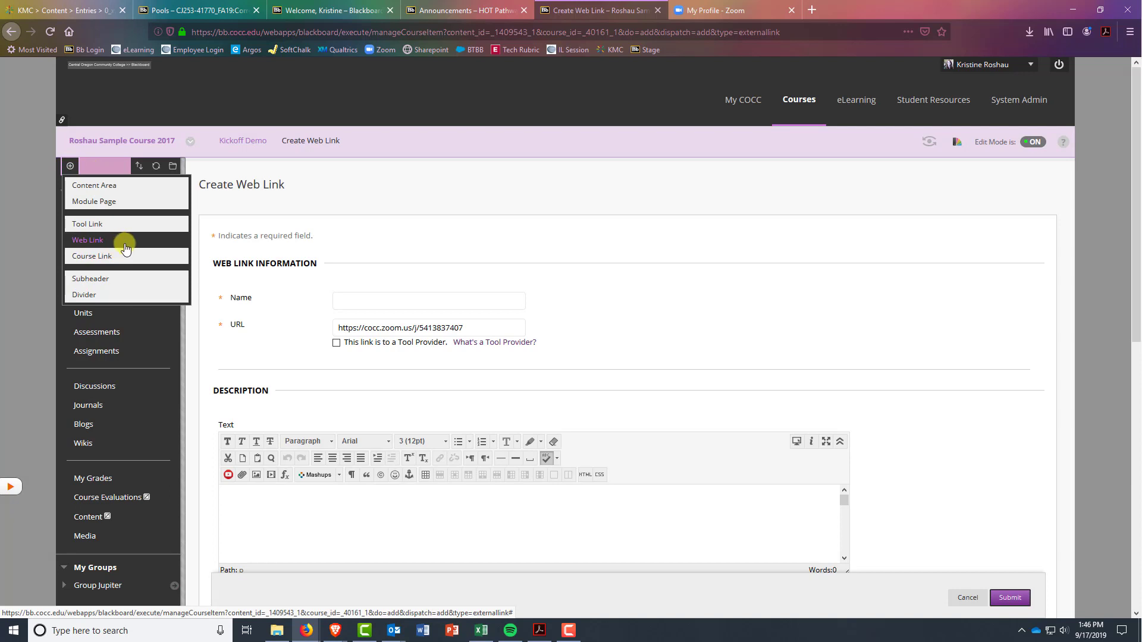
click(298, 223)
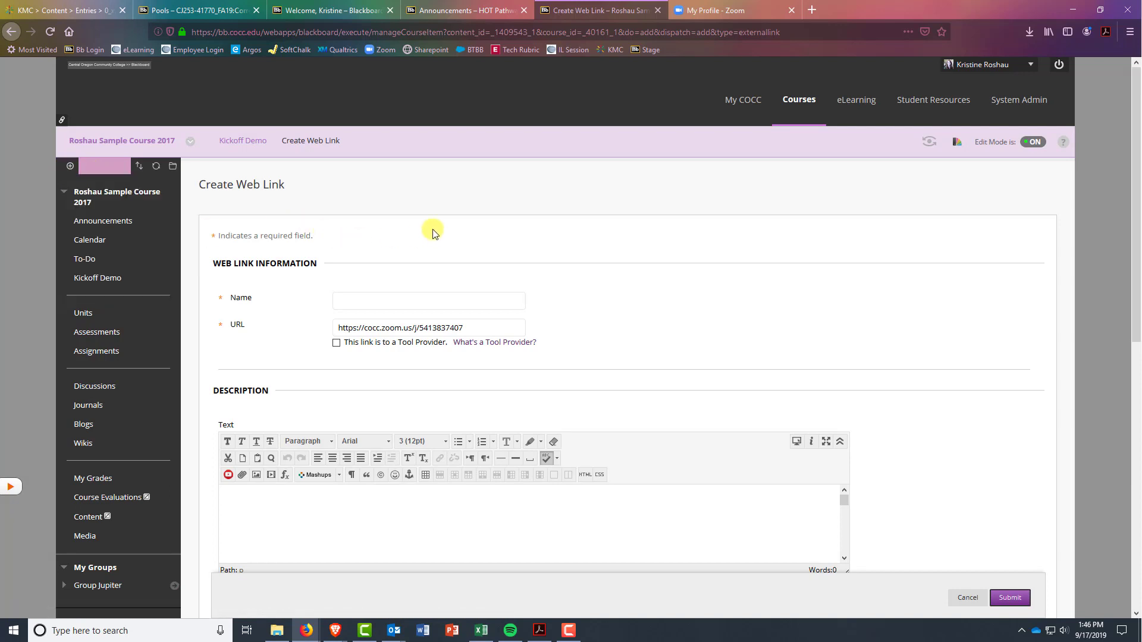